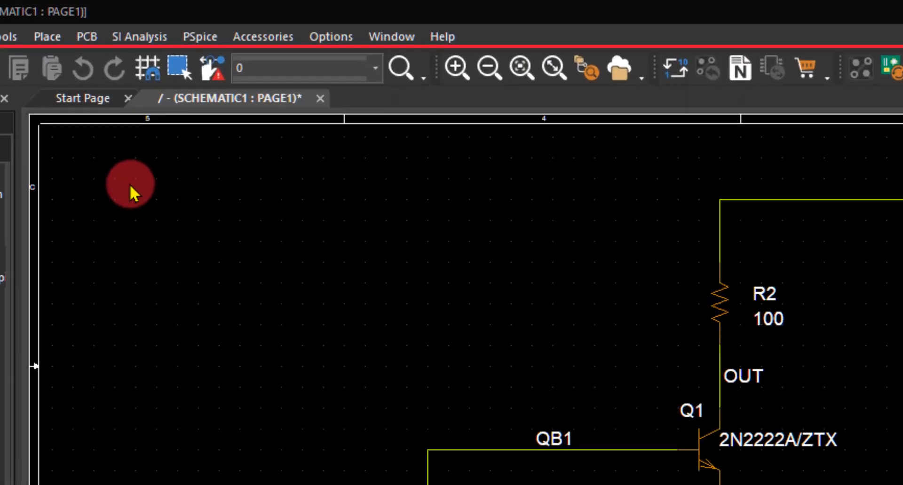
Create a new PSpice simulation profile named Punto_operacion_BJT, inheriting from none
click(219, 47)
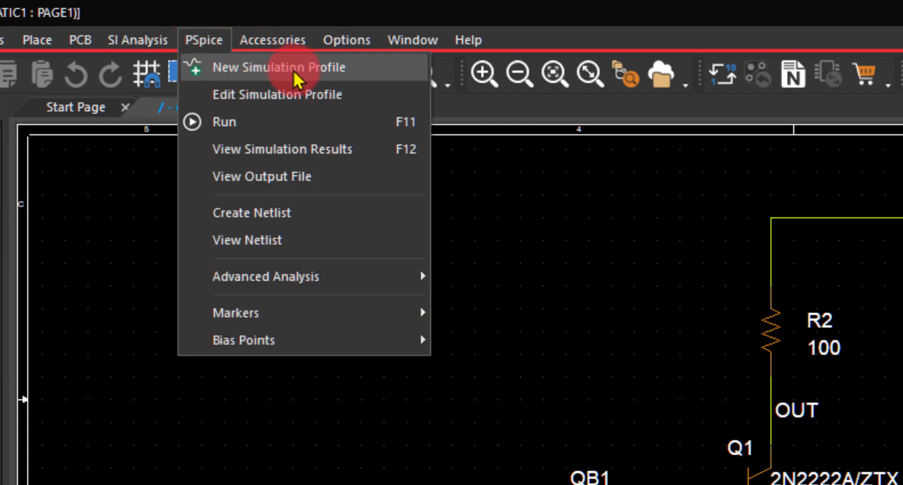
click(306, 70)
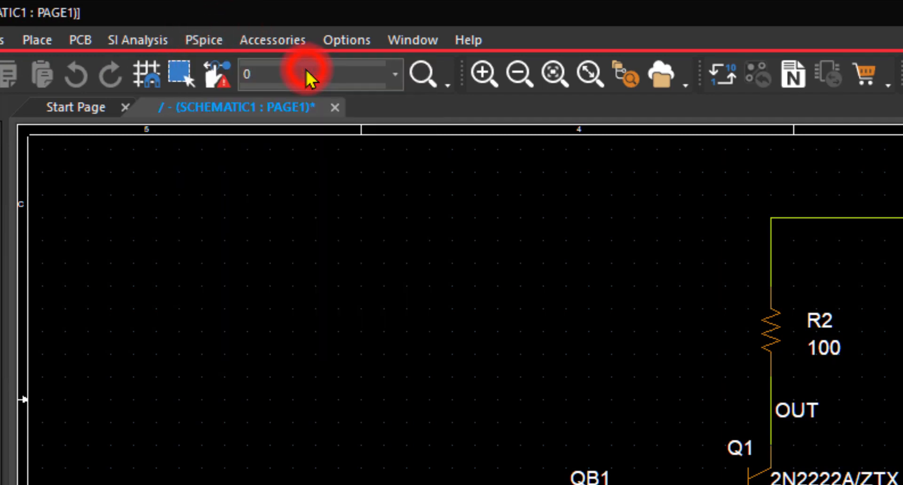
click(710, 484)
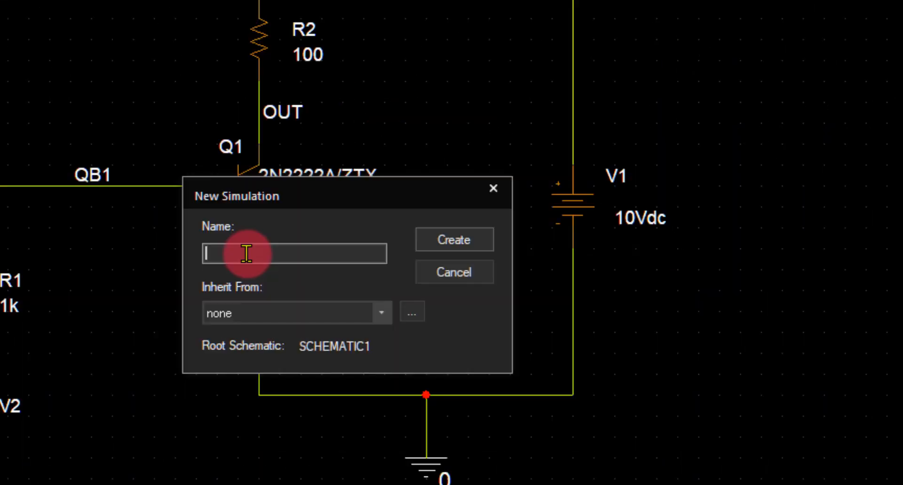
text(Punto_operacion_BJT)
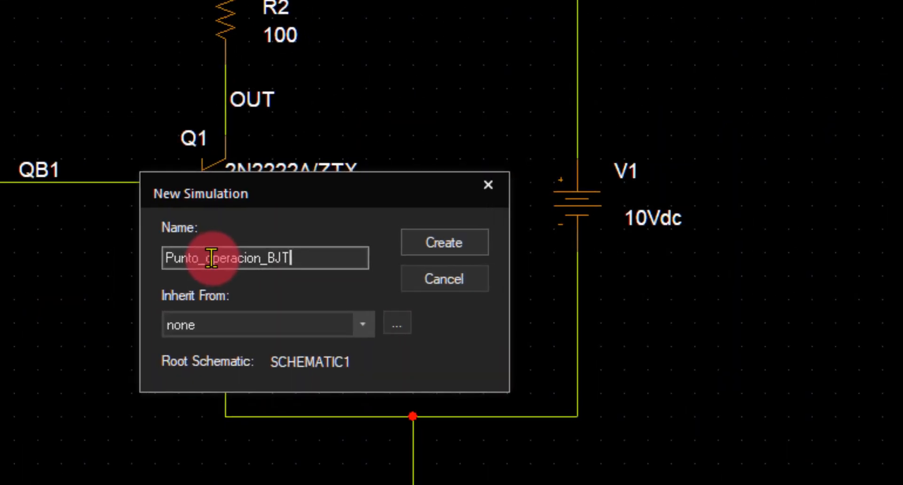
click(461, 248)
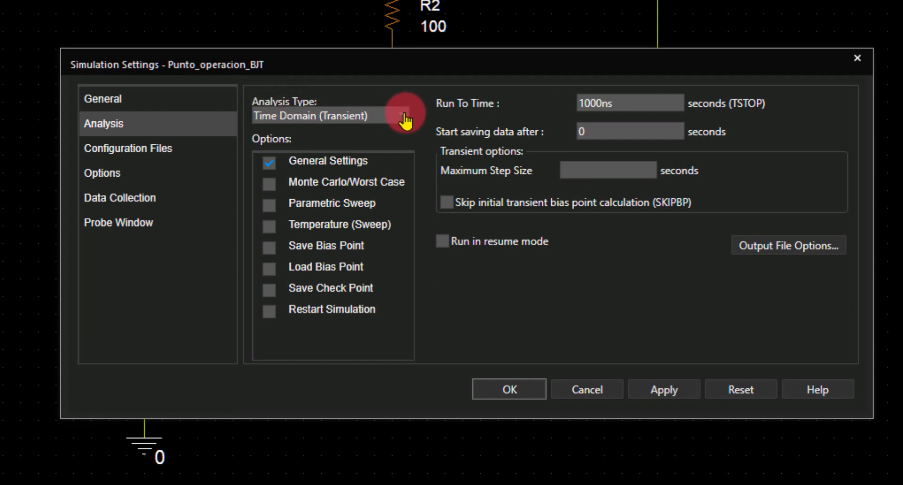
Set the profile's analysis type to Bias Point with only General Settings enabled, and accept the simulation settings
click(386, 116)
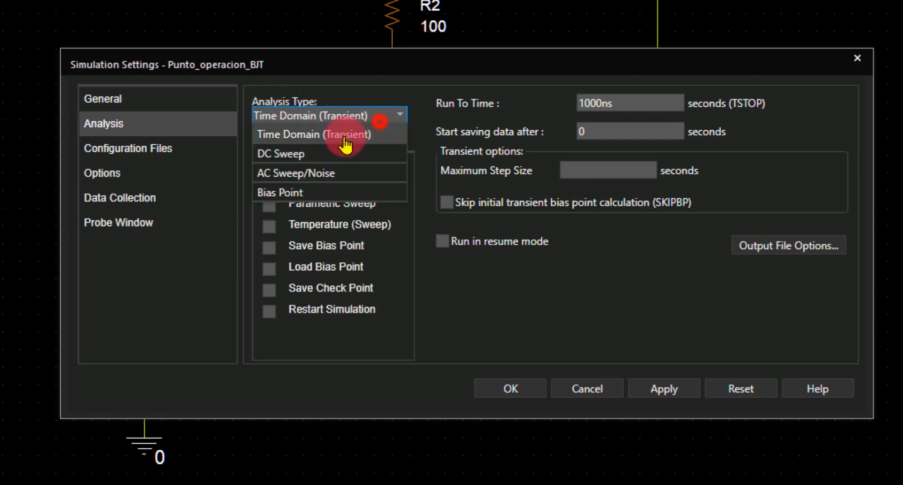
click(291, 193)
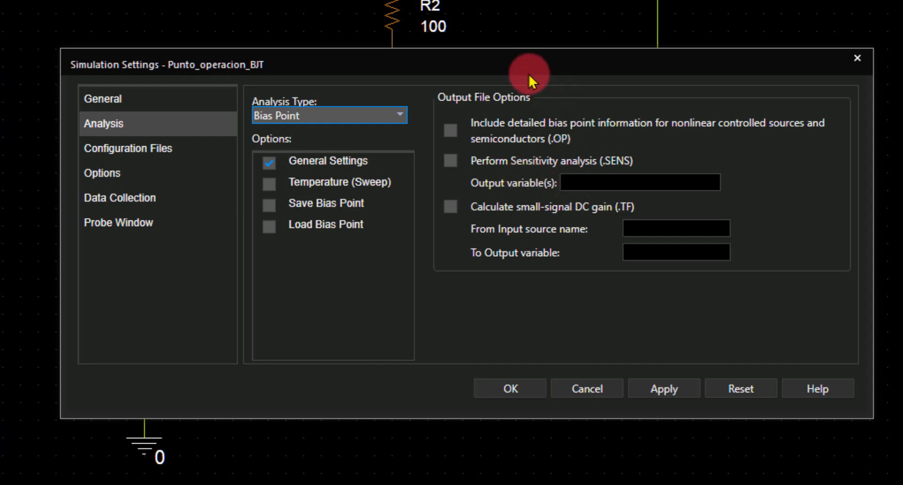
drag(528, 74, 889, 127)
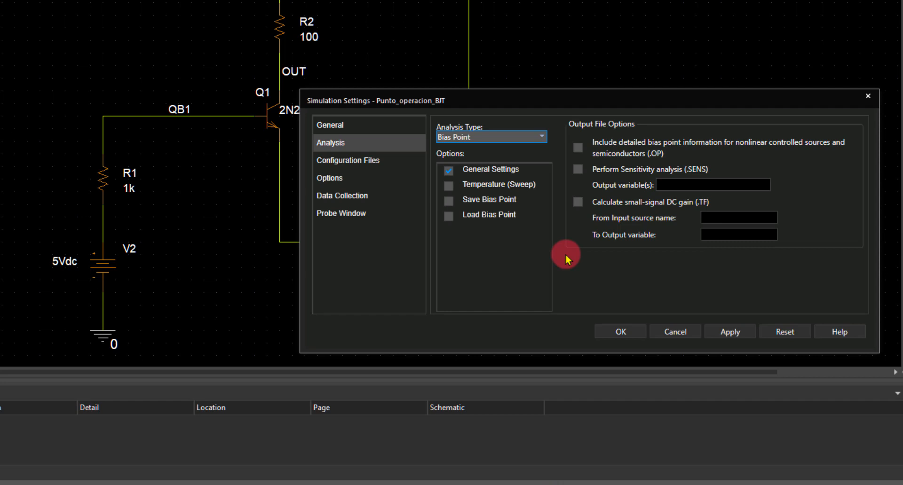
click(737, 329)
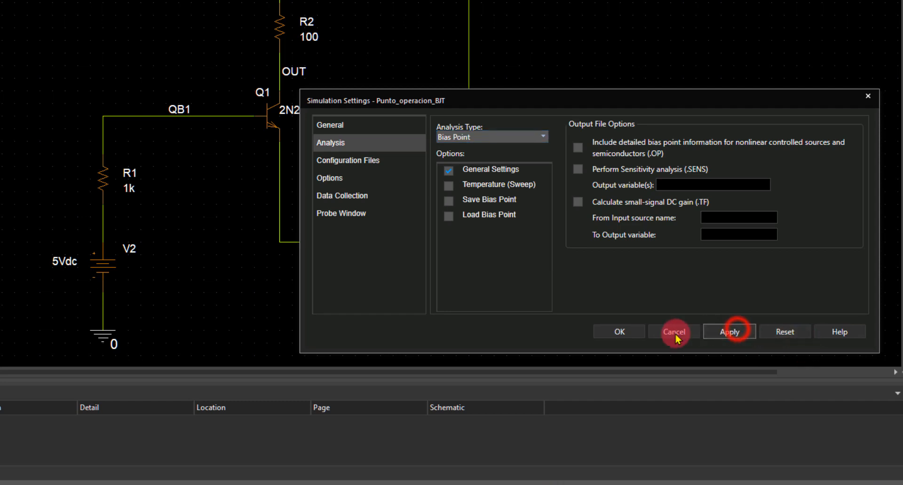
click(619, 333)
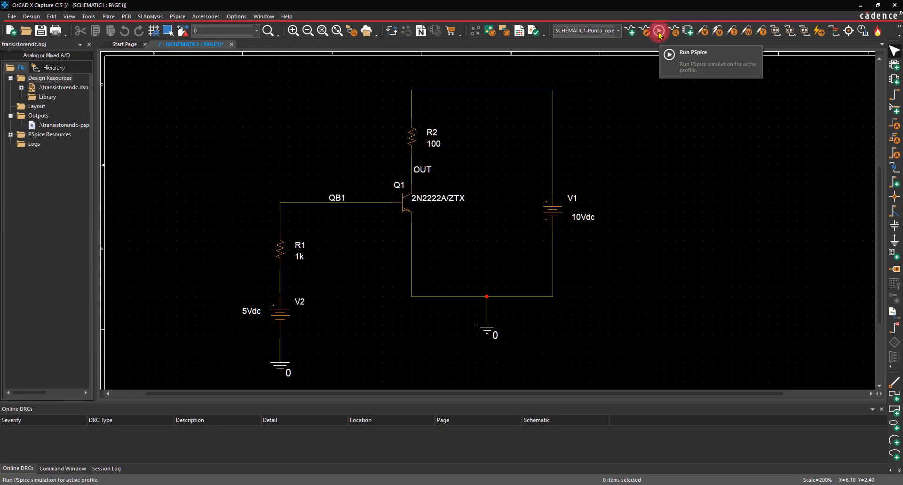
Run the PSpice simulation for the active profile and open its simulation output file in PSpice A/D
click(659, 32)
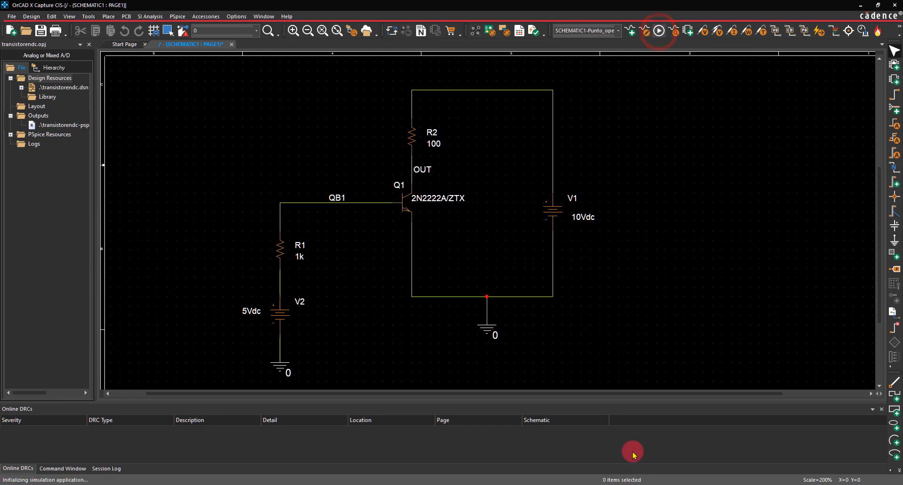
click(597, 484)
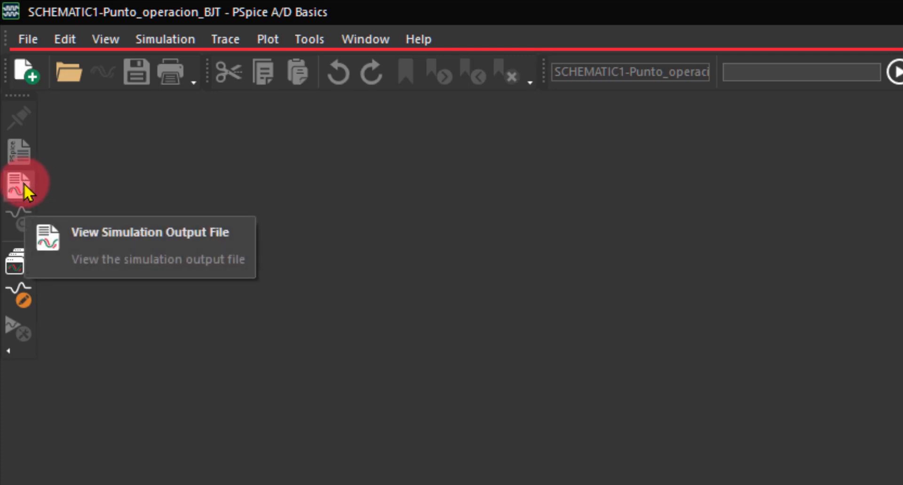
click(23, 185)
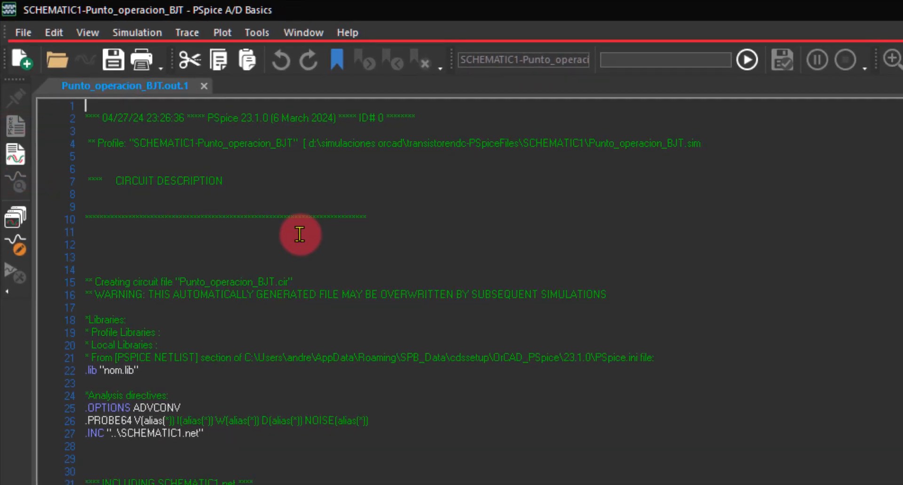
Examine the output file's header and the included netlist lines for R1, R2, V1, V2 and Q1
drag(90, 118, 441, 123)
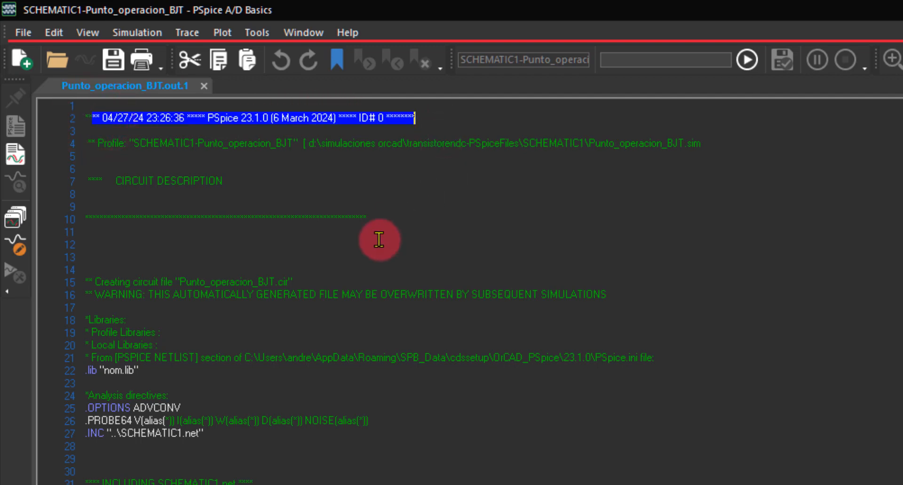
scroll(227, 303, down, 2)
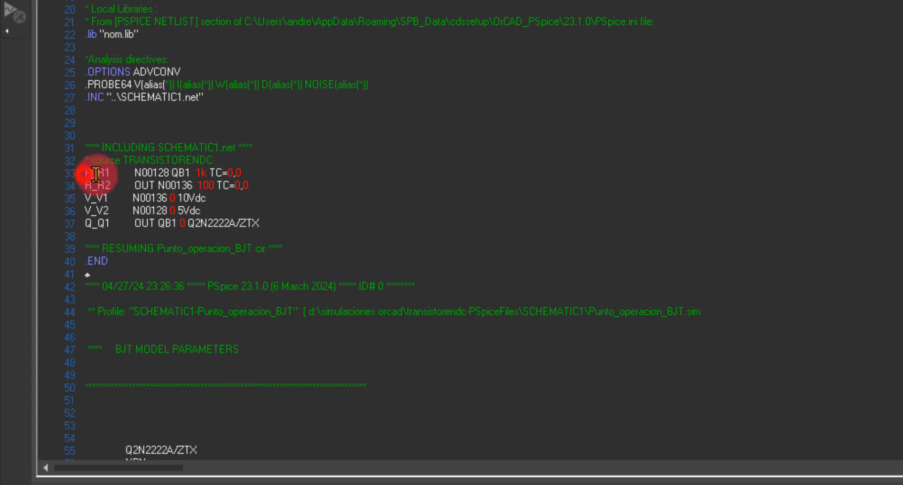
drag(83, 174, 276, 222)
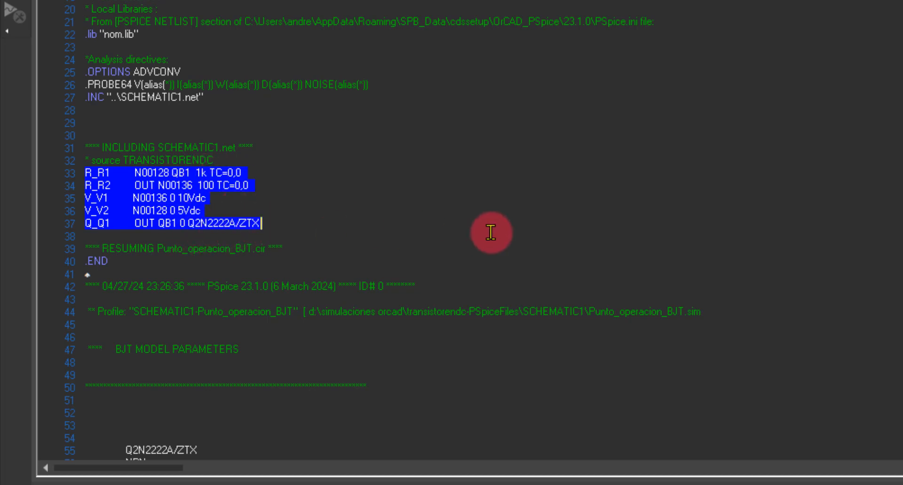
Examine the BJT model parameters of the Q2N2222A/ZTX transistor, including IS, BF and CJE
scroll(491, 232, down, 3)
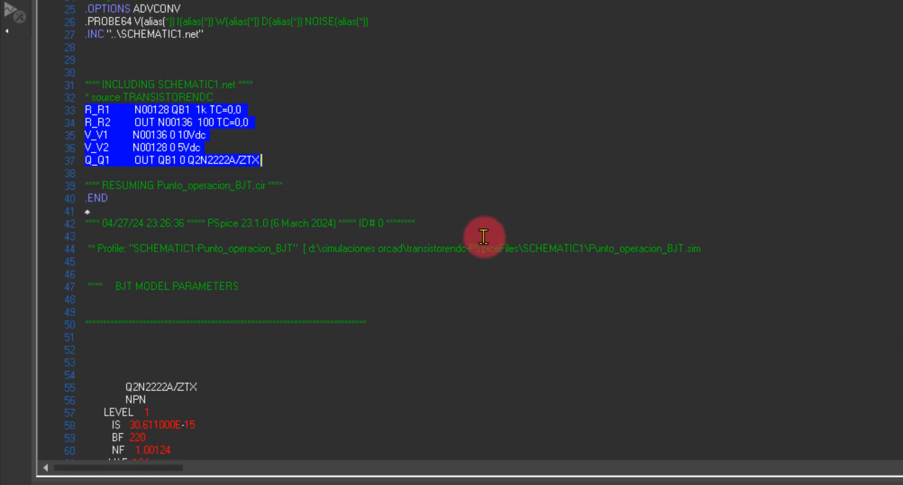
scroll(484, 237, down, 8)
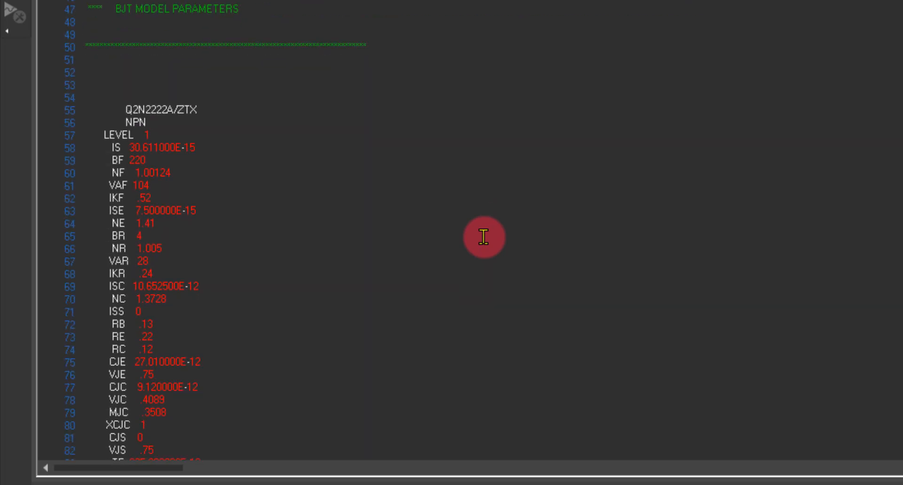
scroll(484, 237, down, 2)
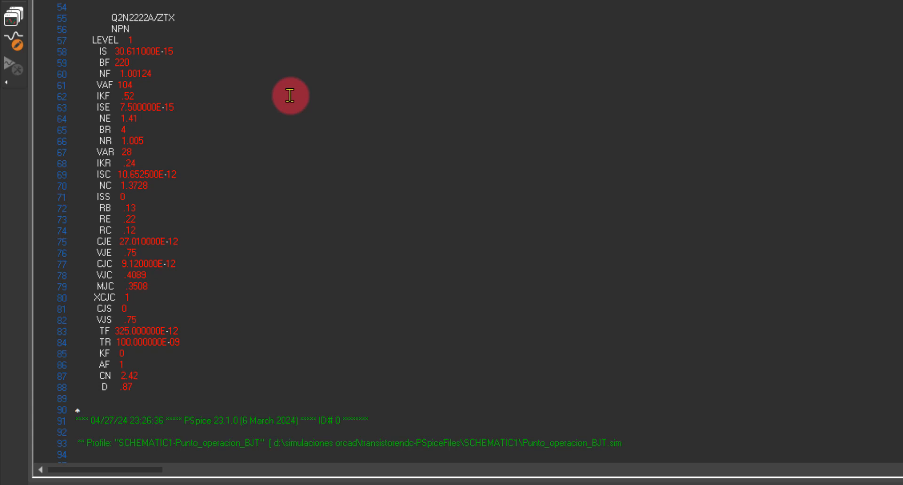
drag(96, 50, 186, 50)
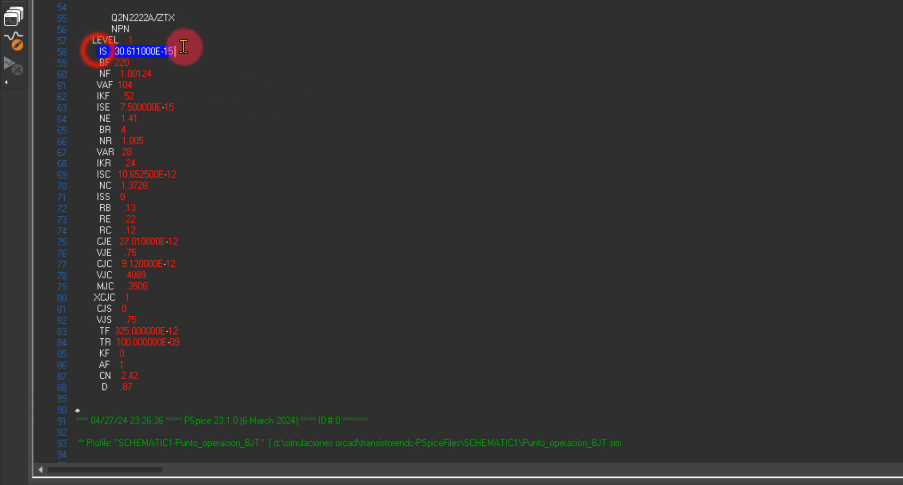
drag(92, 62, 153, 63)
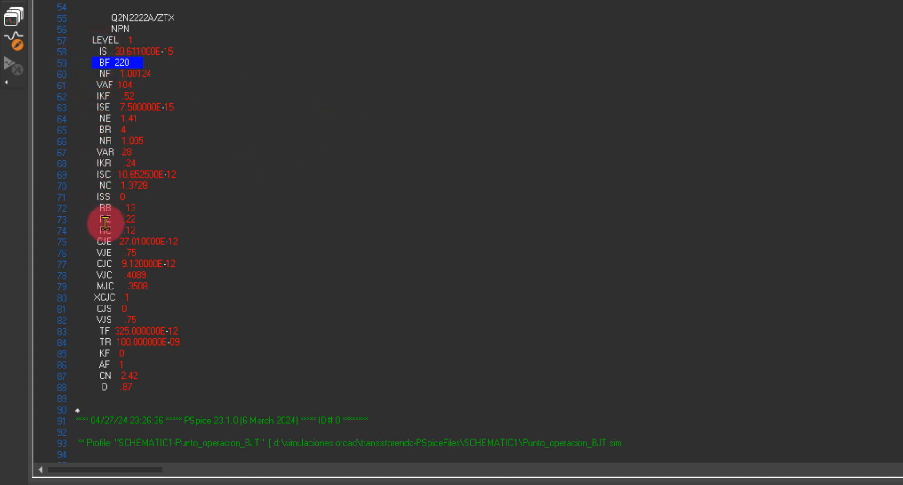
drag(92, 241, 194, 239)
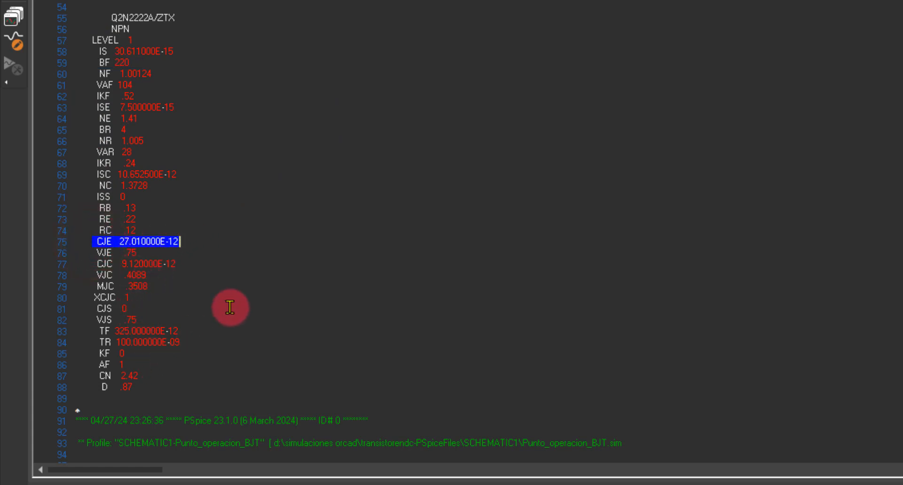
scroll(230, 308, down, 1)
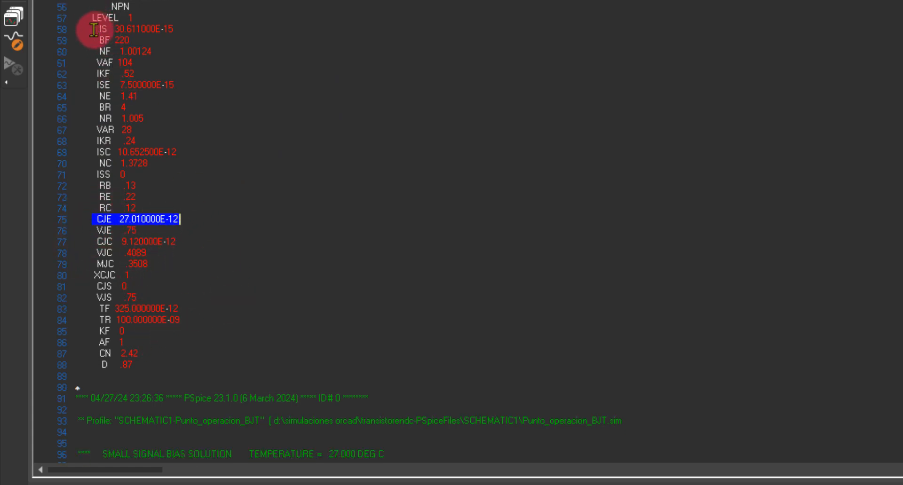
drag(94, 29, 216, 358)
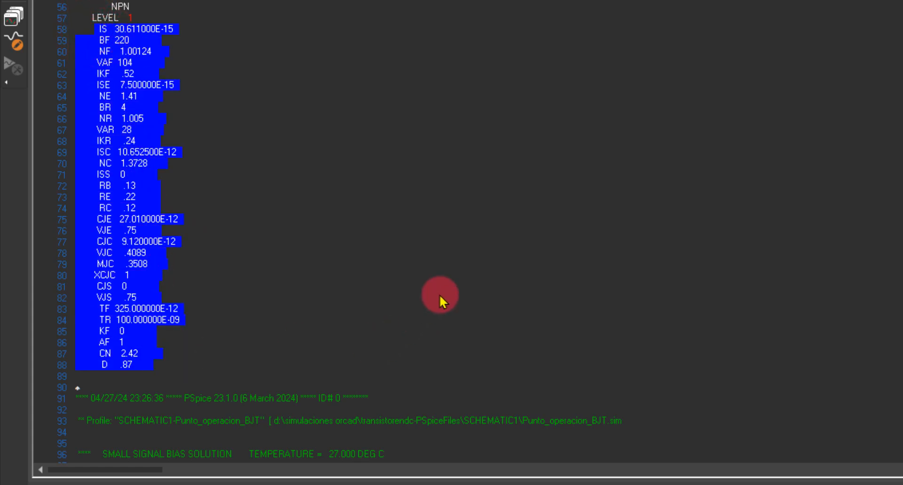
Examine the small signal bias solution's temperature and its node voltages, including the OUT node
scroll(430, 278, down, 6)
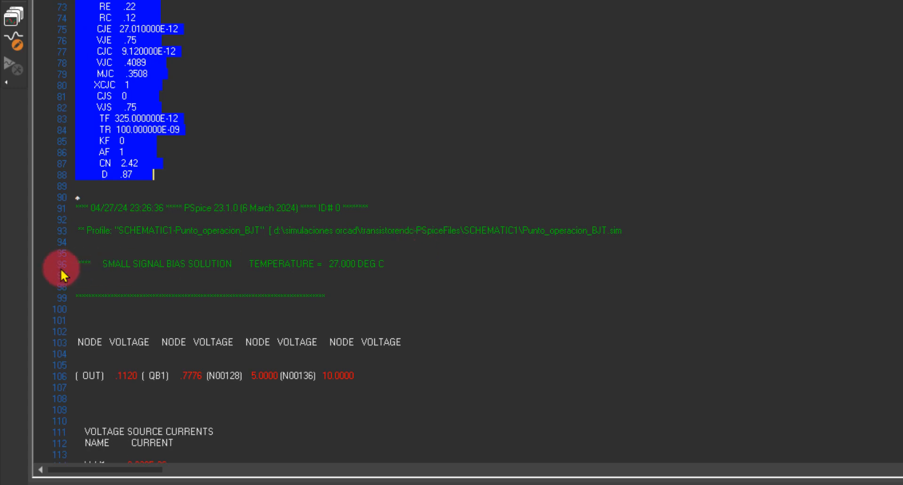
drag(76, 264, 415, 262)
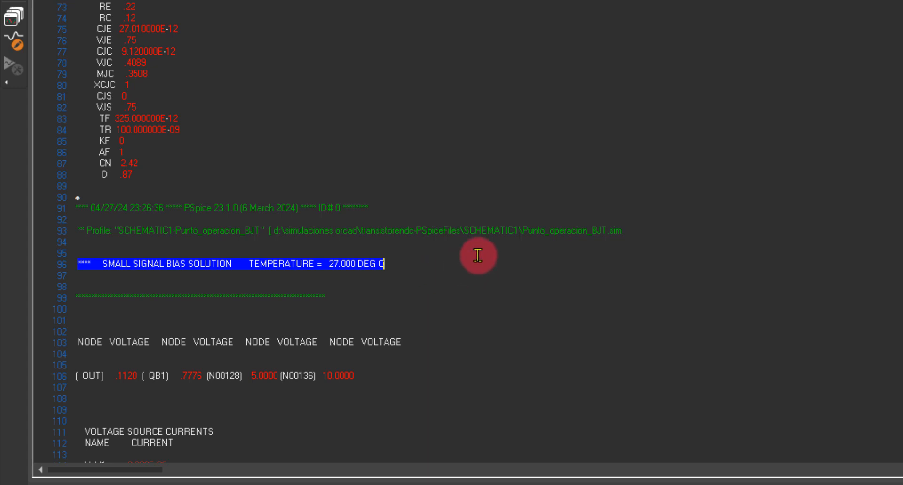
scroll(474, 261, down, 2)
scroll(474, 261, down, 2)
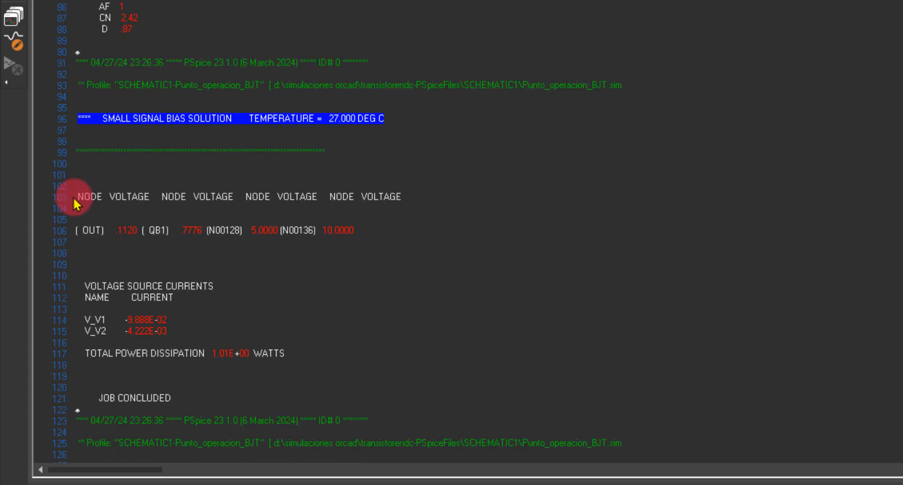
drag(77, 196, 408, 234)
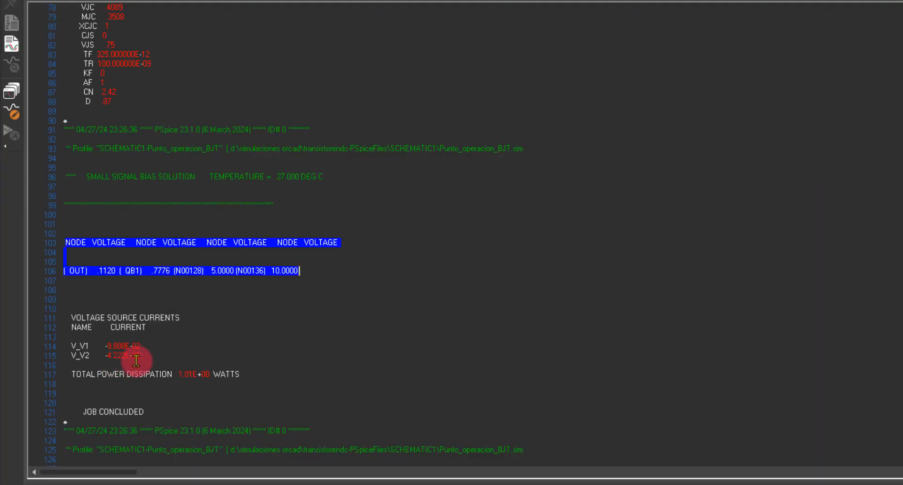
click(85, 280)
drag(93, 271, 64, 271)
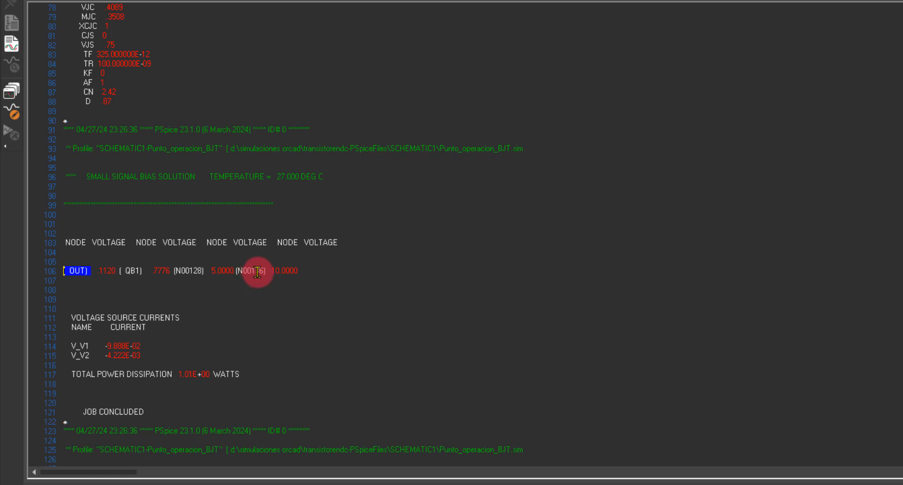
Examine the voltage source currents and the total power dissipation in the output file
scroll(306, 304, down, 4)
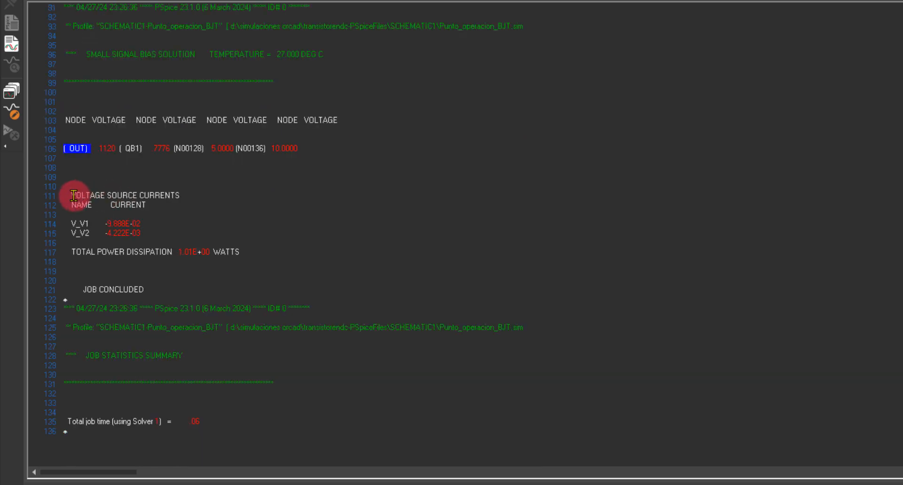
drag(71, 195, 149, 232)
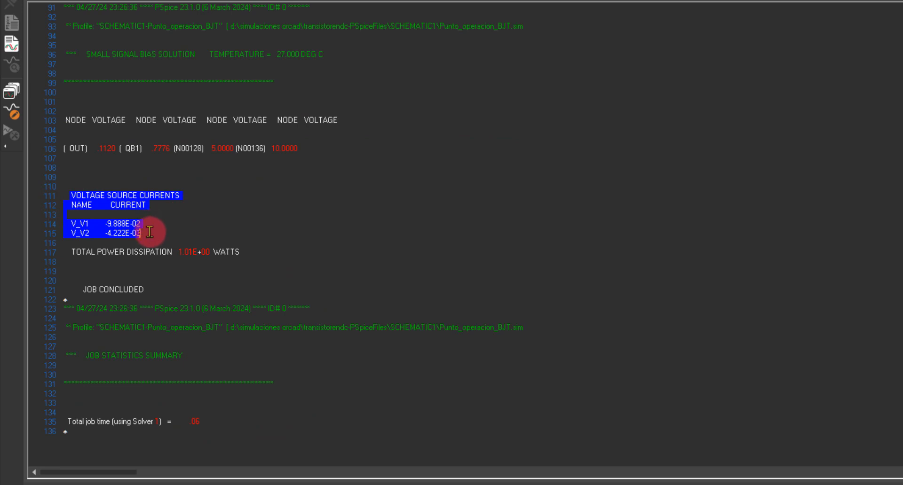
drag(70, 253, 277, 255)
scroll(277, 264, down, 4)
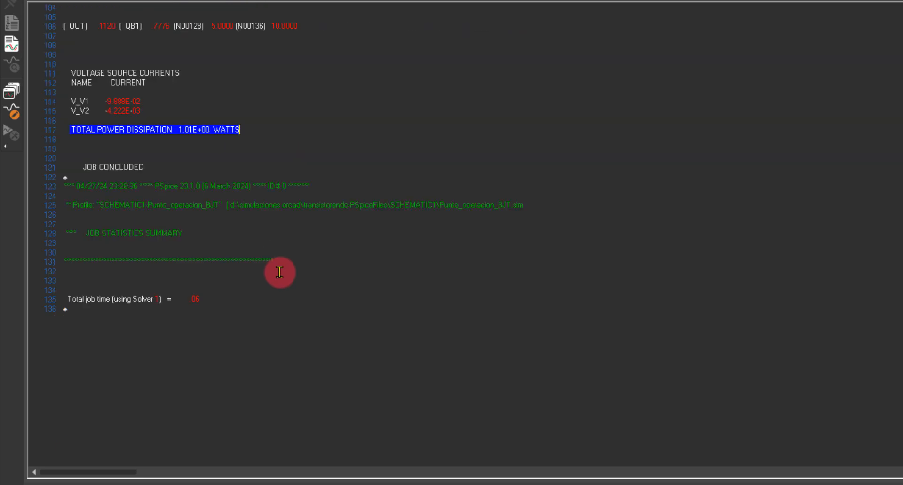
Review the bias results once more and switch back to the schematic in OrCAD Capture
scroll(280, 273, up, 8)
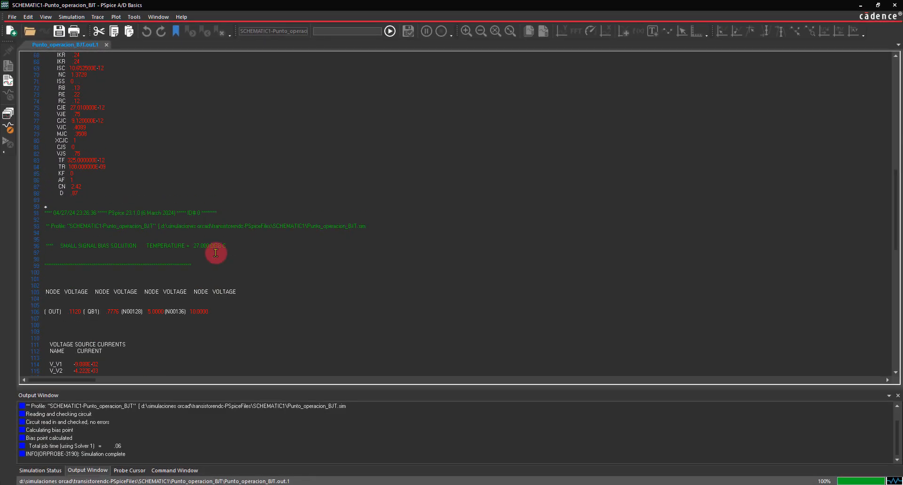
scroll(216, 244, down, 2)
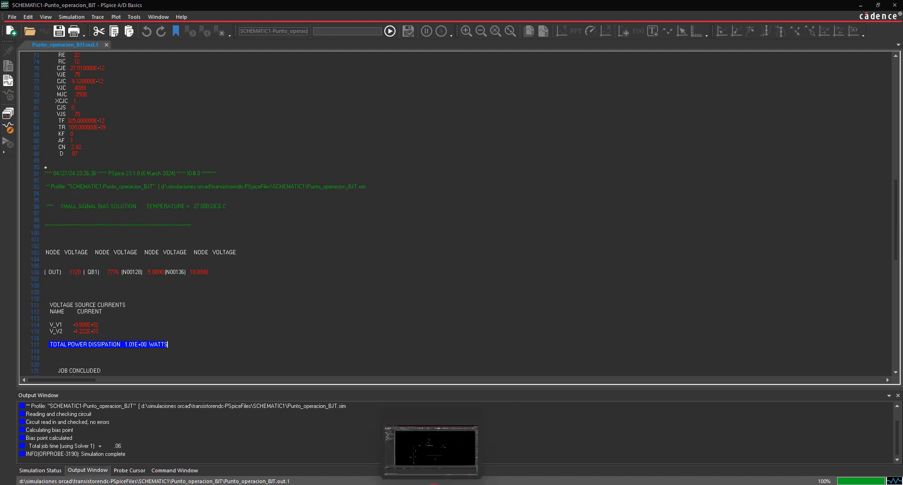
click(433, 466)
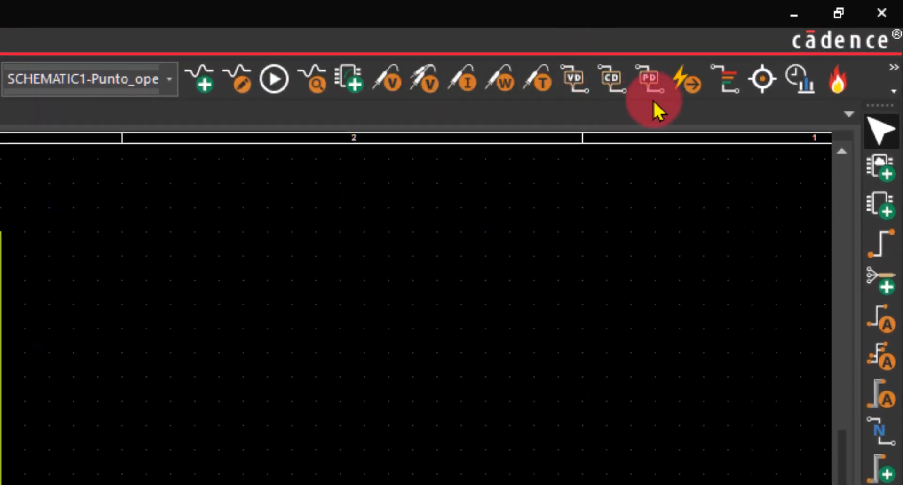
Enable the bias voltage display and move the QB1, V1 supply and V2 supply voltage labels clear of their wires
click(575, 80)
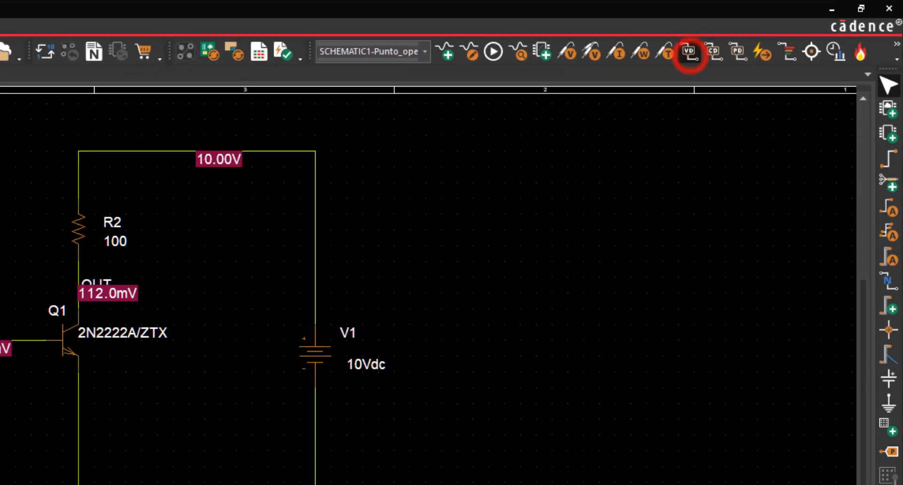
drag(211, 266, 213, 301)
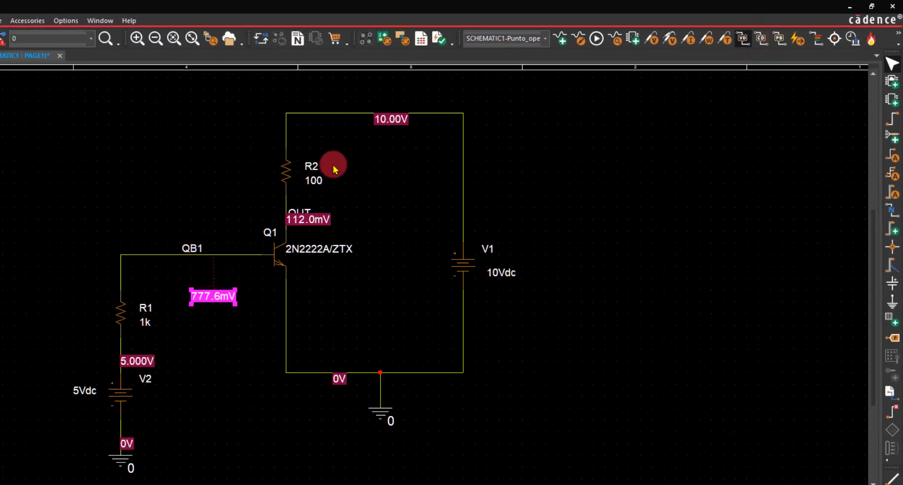
drag(389, 123, 394, 159)
drag(137, 360, 78, 355)
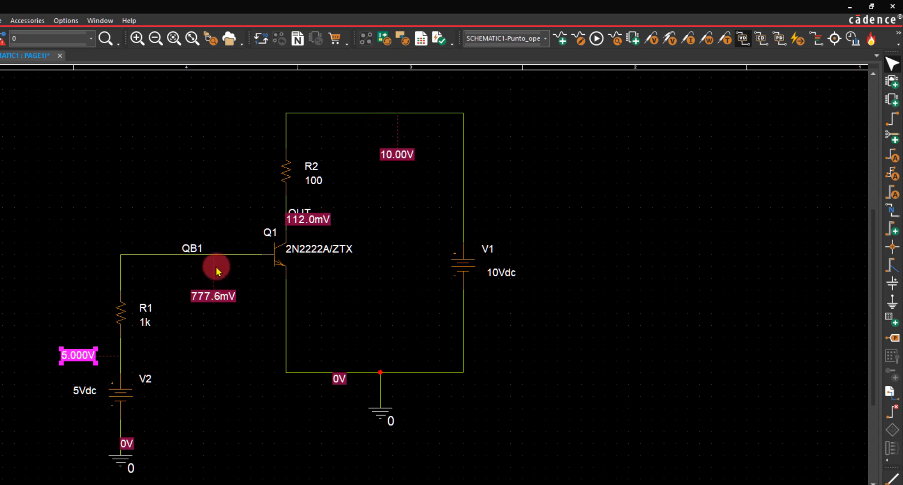
Move the OUT node's bias voltage label aside so it no longer covers the net name
scroll(217, 279, up, 6)
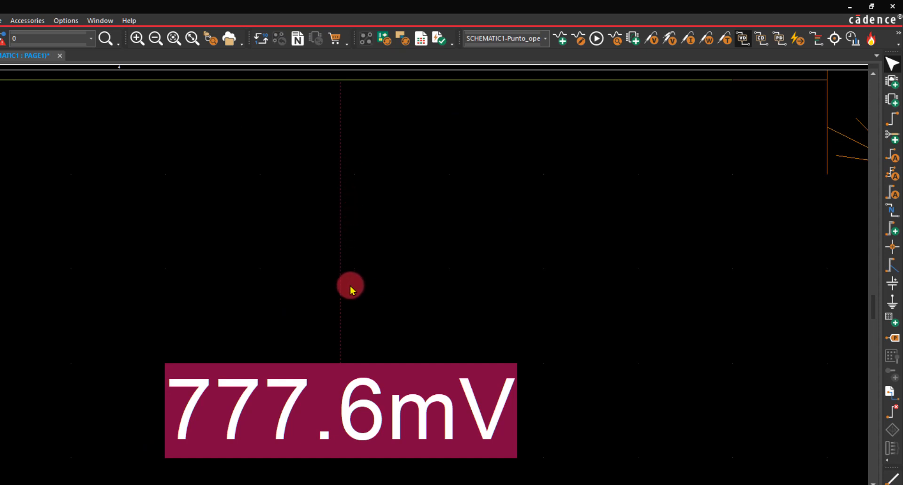
scroll(351, 287, down, 6)
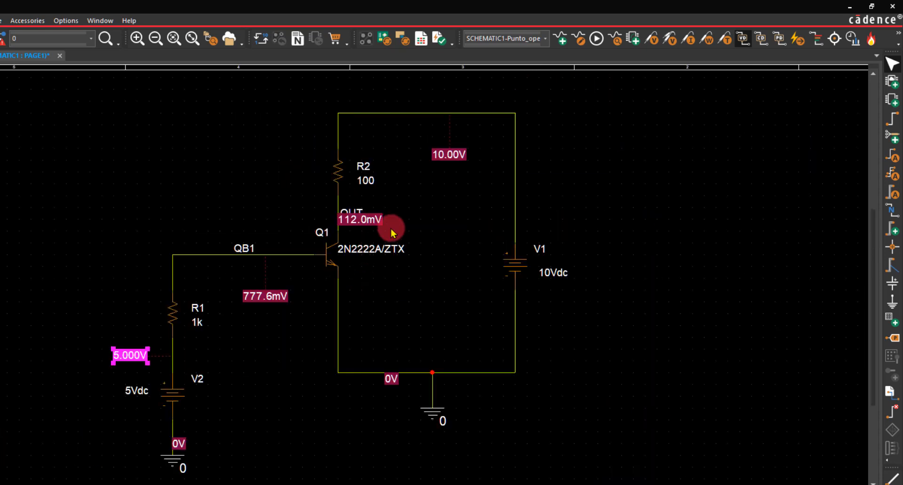
click(370, 220)
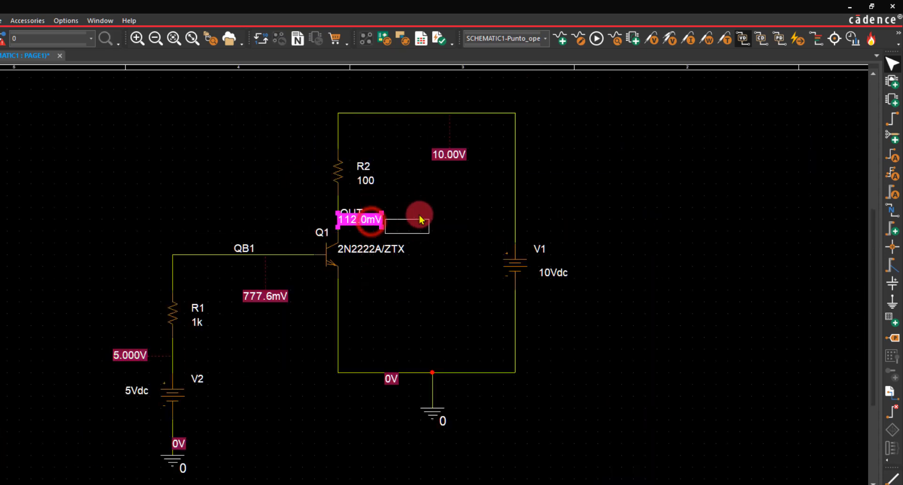
drag(371, 219, 427, 224)
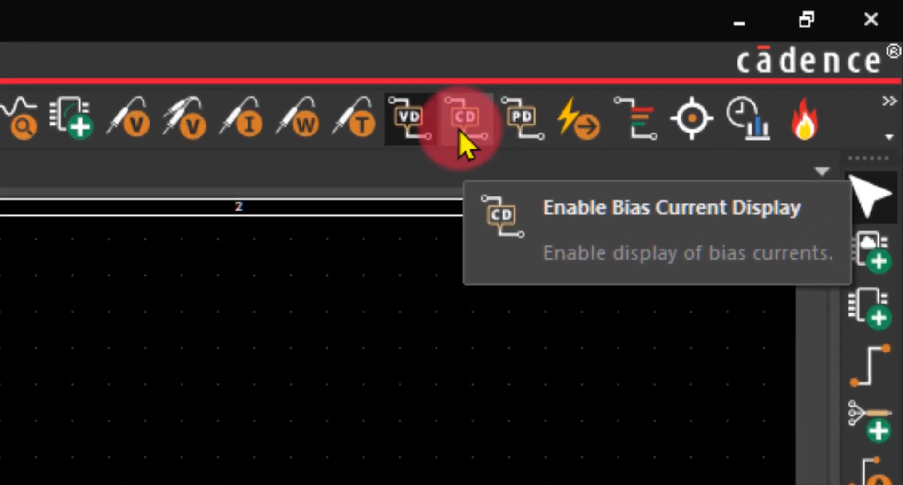
Enable the bias current display and move R1's current label to the free area left of the resistor
click(462, 134)
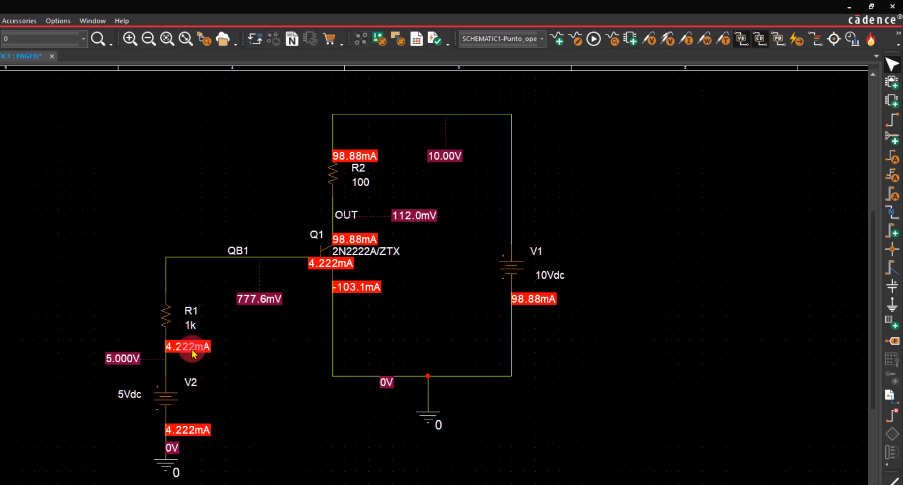
drag(193, 350, 108, 314)
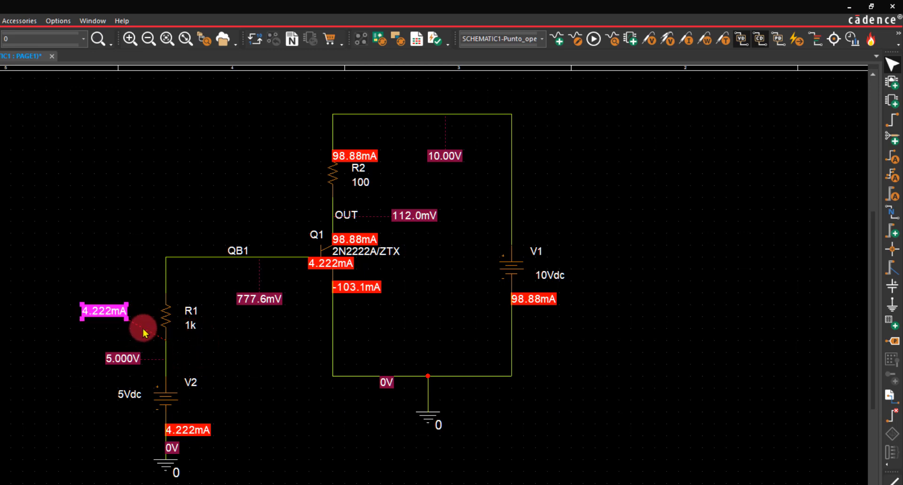
scroll(143, 330, up, 4)
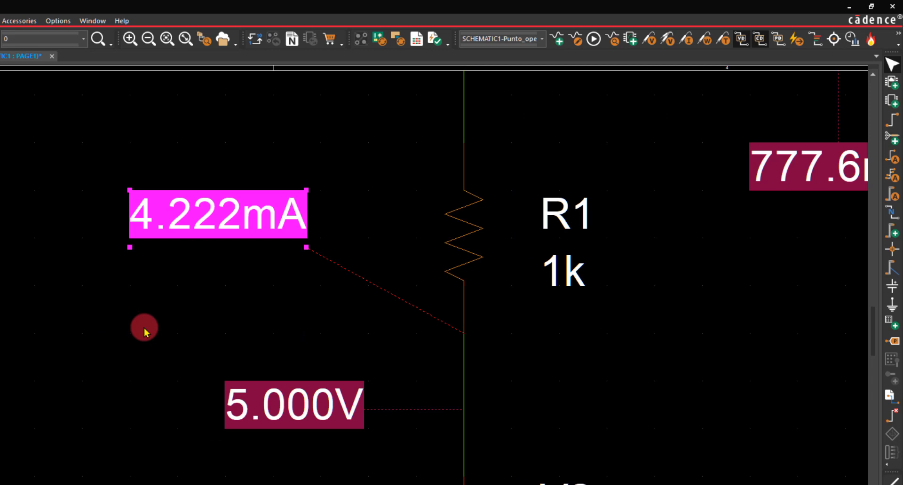
click(611, 353)
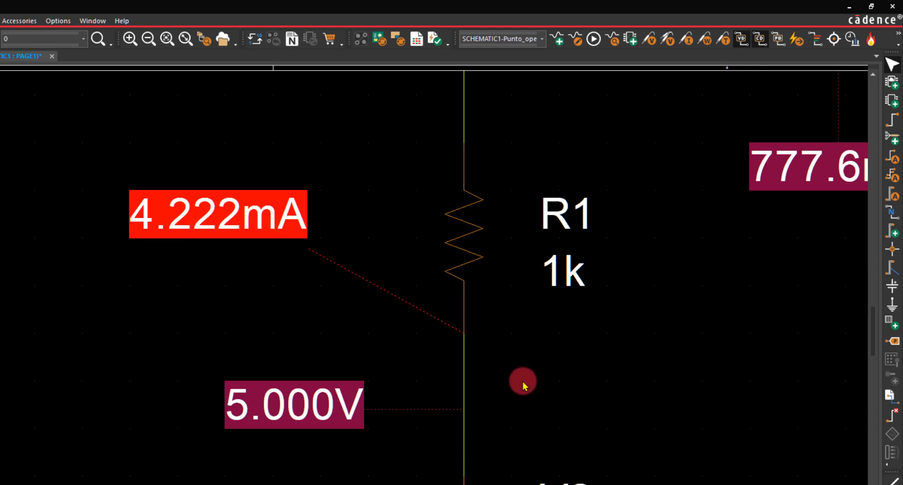
Move Q1's collector current label away from the transistor to directly below the OUT voltage label
scroll(522, 386, down, 1)
scroll(529, 383, down, 5)
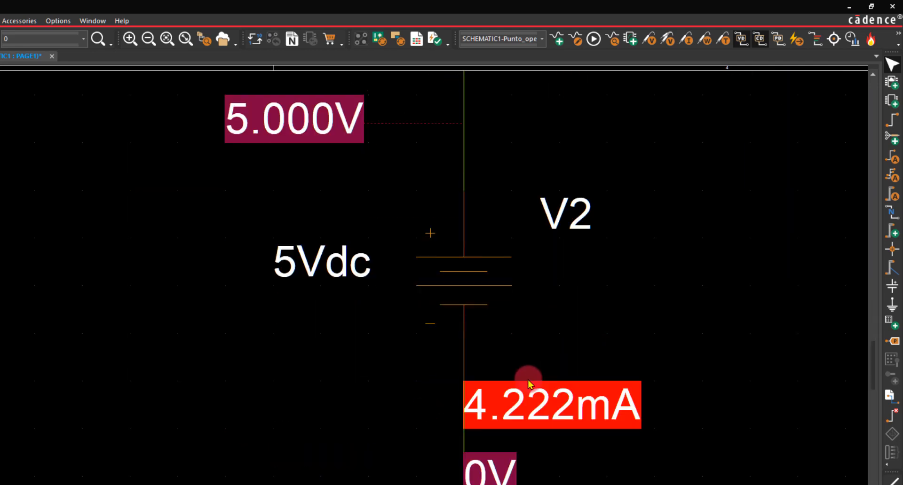
scroll(529, 382, up, 5)
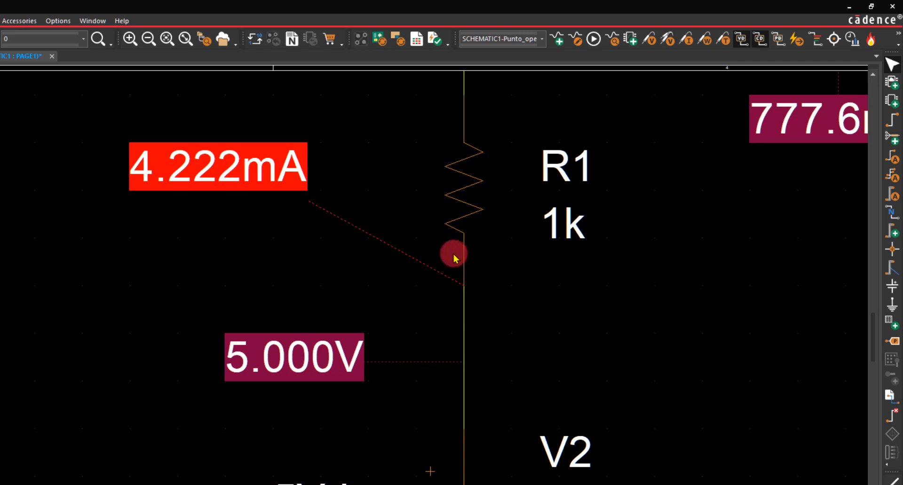
scroll(486, 307, down, 5)
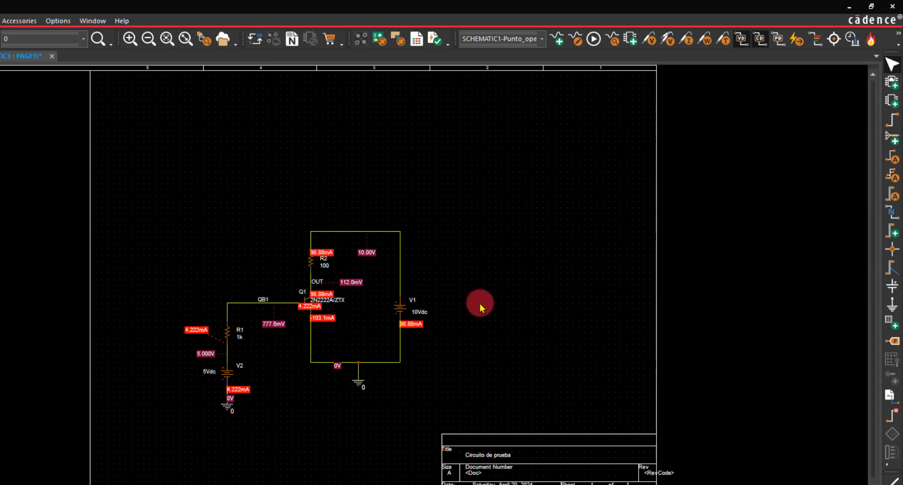
scroll(353, 291, up, 5)
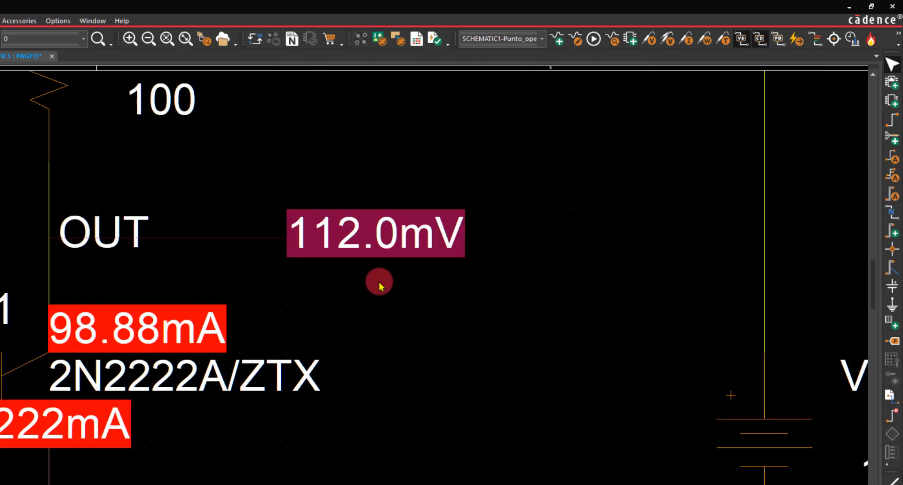
scroll(467, 321, down, 1)
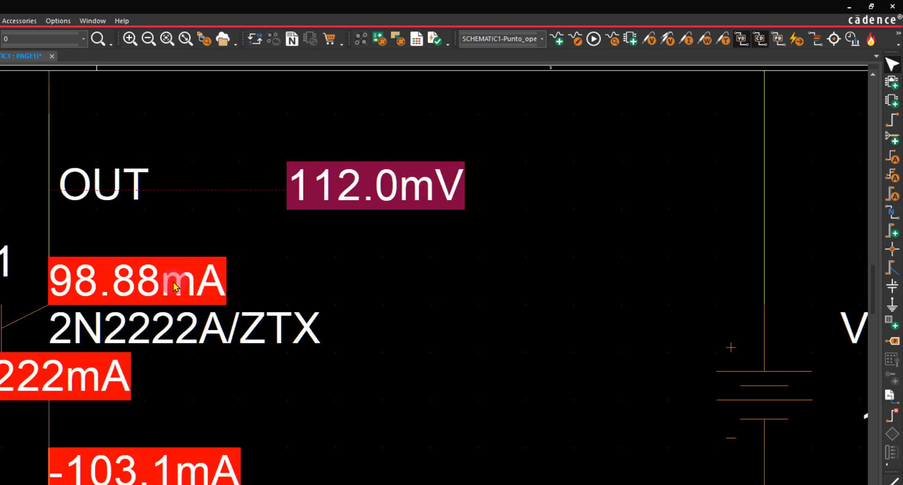
drag(173, 281, 429, 287)
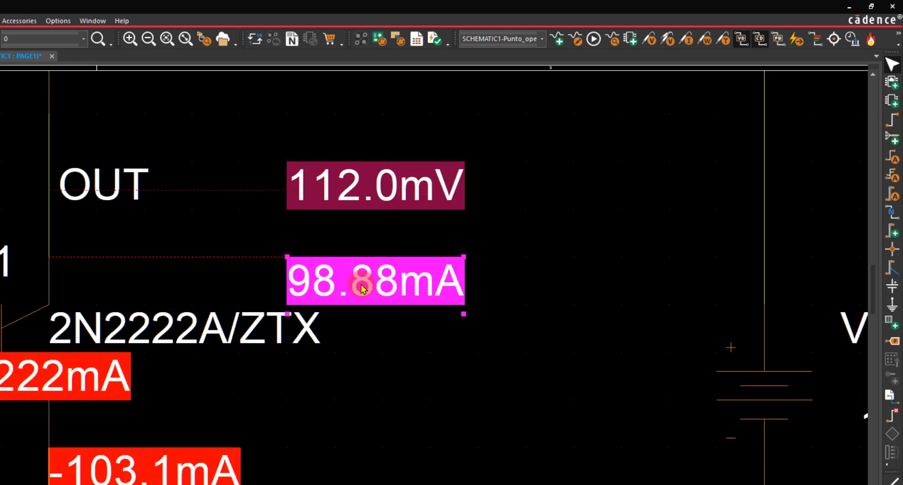
click(410, 352)
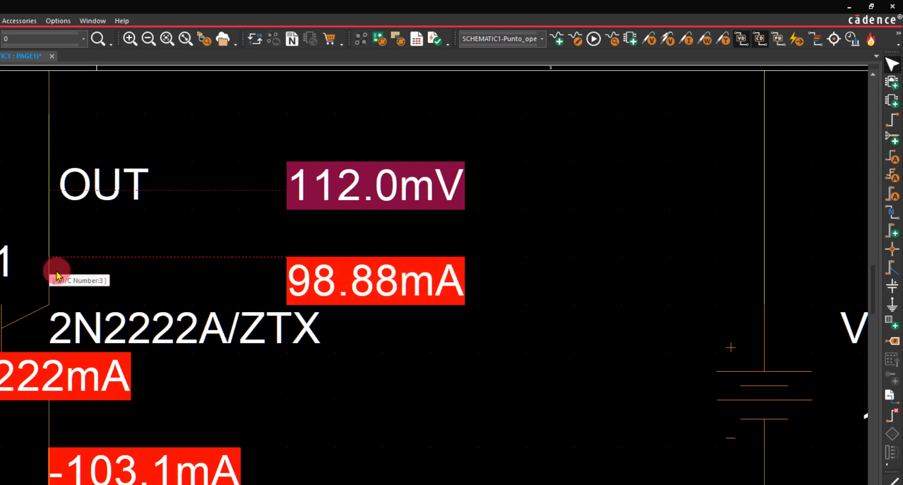
click(176, 281)
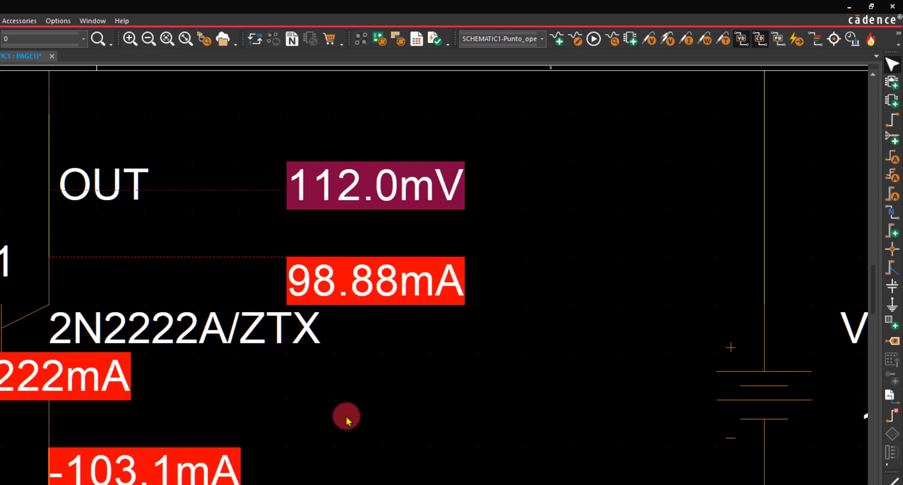
Move Q1's emitter current label and source V1's current label to the right, clear of their wires
scroll(347, 417, down, 2)
drag(626, 335, 719, 358)
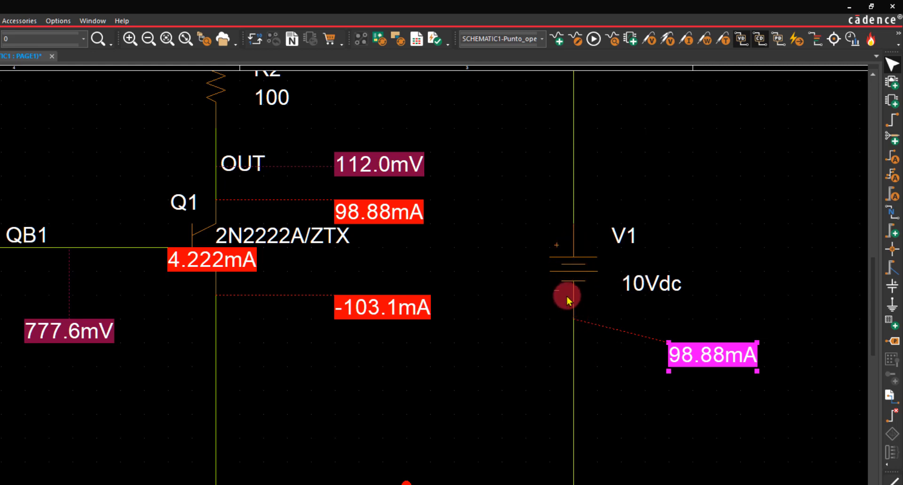
click(522, 404)
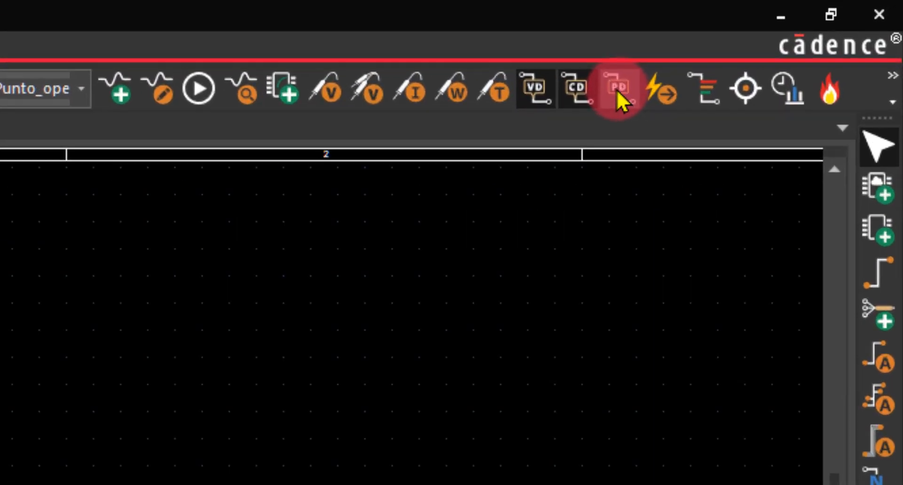
Enable the bias power display and move the V1, V2 and R1 power labels to the right of their components
click(619, 90)
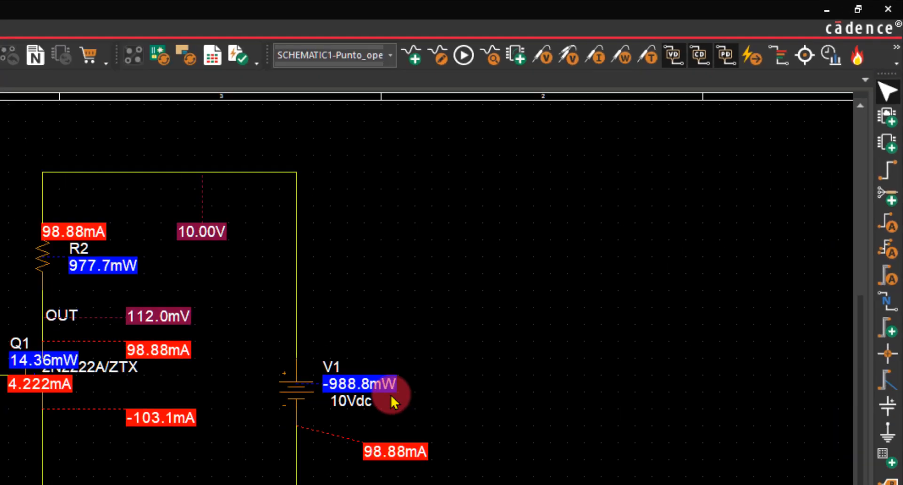
drag(570, 249, 610, 249)
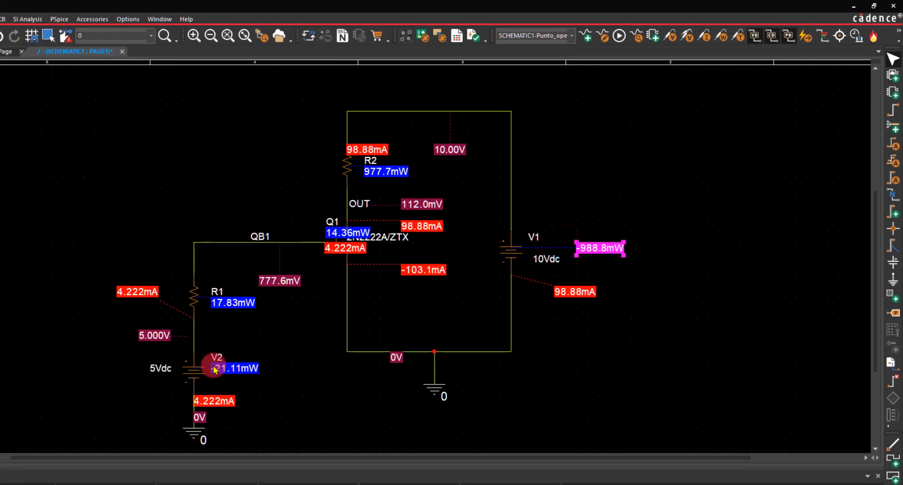
drag(228, 369, 265, 368)
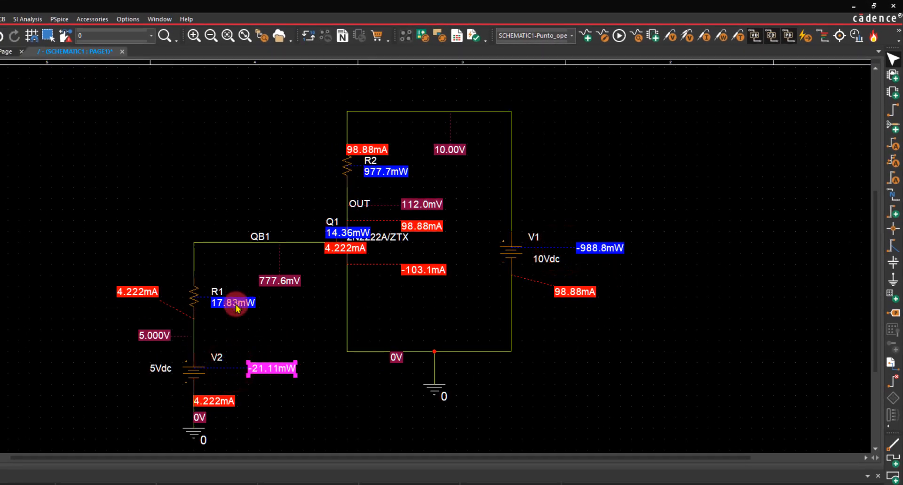
drag(240, 302, 266, 303)
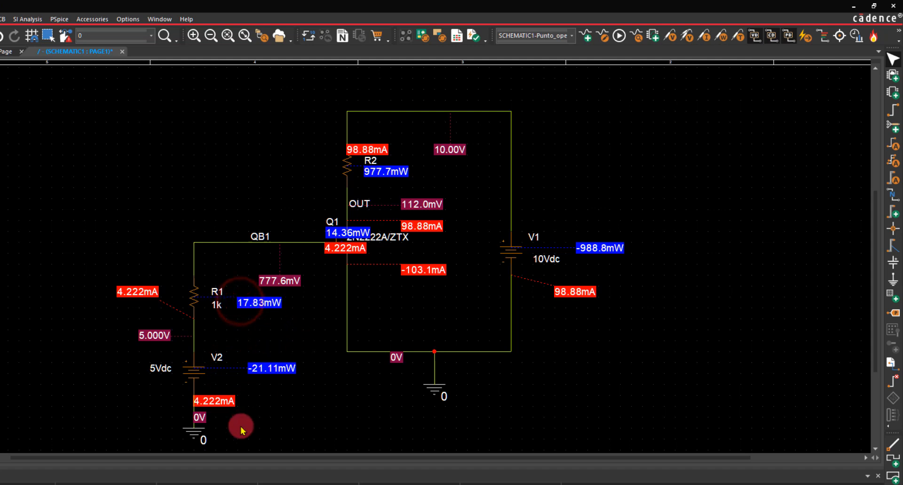
Move Q1's power label above the base wire and its base current label below it, uncovering the transistor symbol
scroll(333, 328, up, 1)
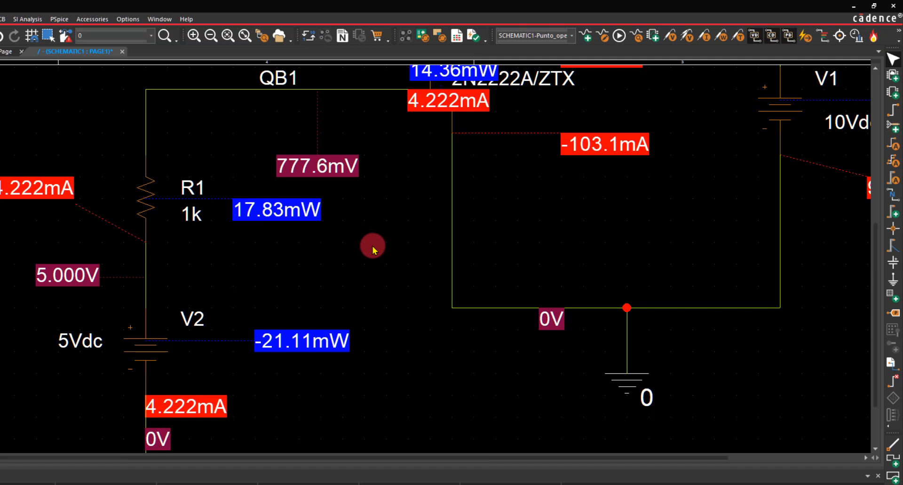
scroll(372, 248, down, 2)
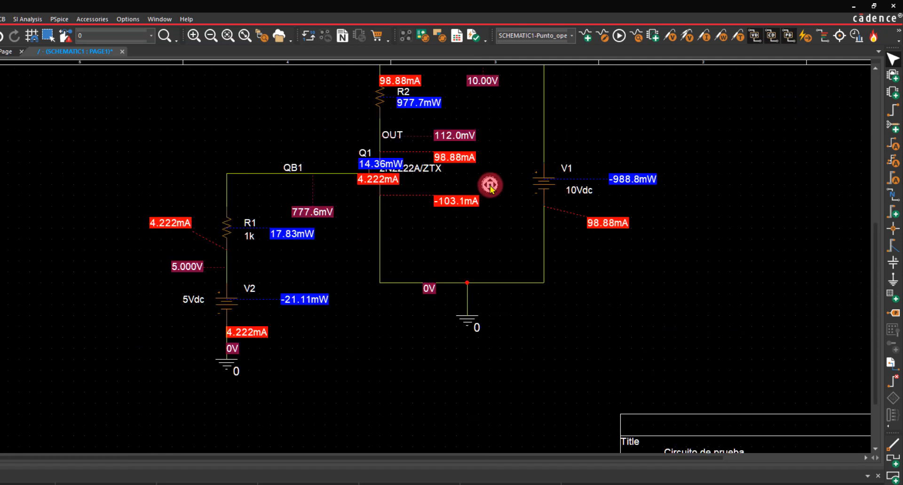
scroll(490, 186, down, 2)
scroll(496, 176, up, 3)
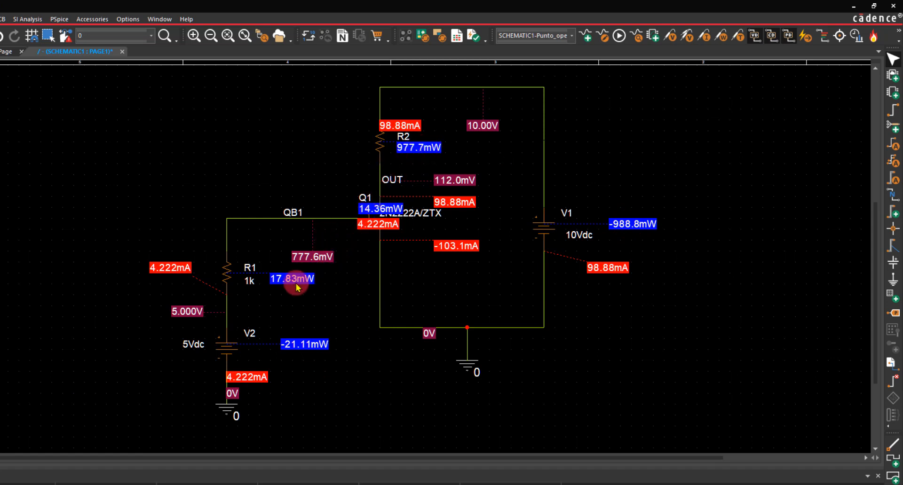
drag(366, 207, 315, 177)
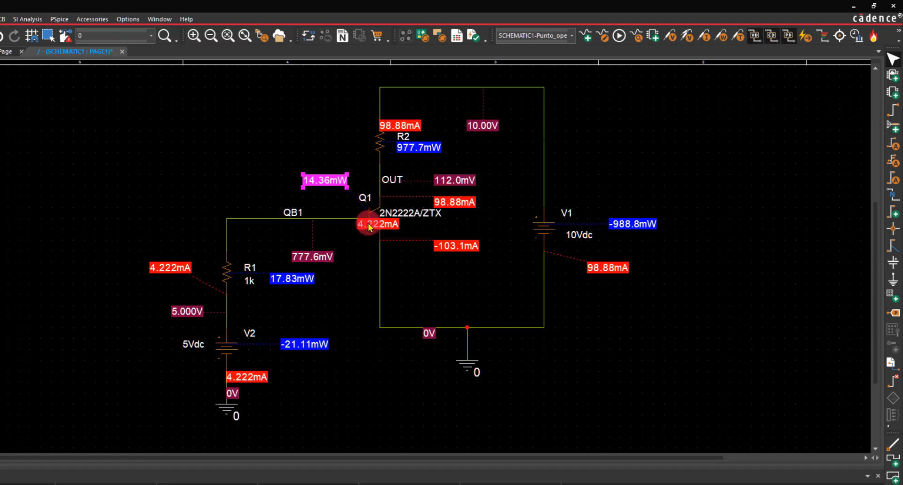
drag(369, 228, 359, 264)
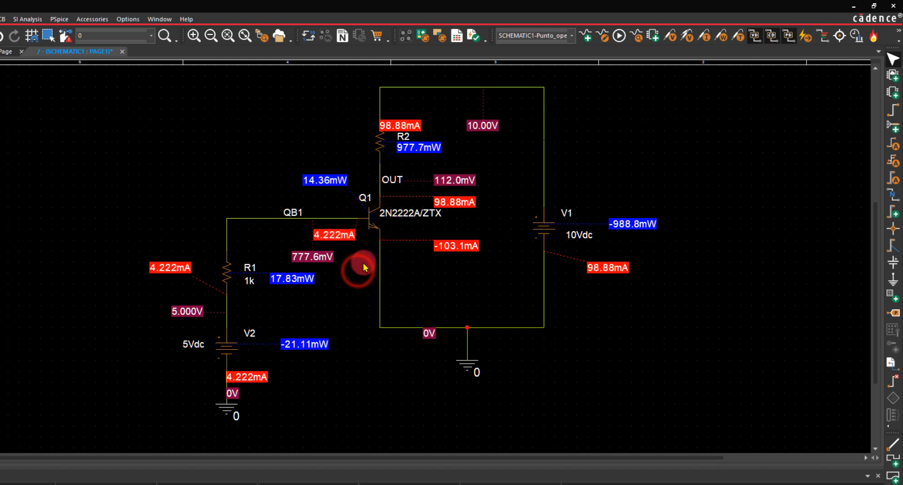